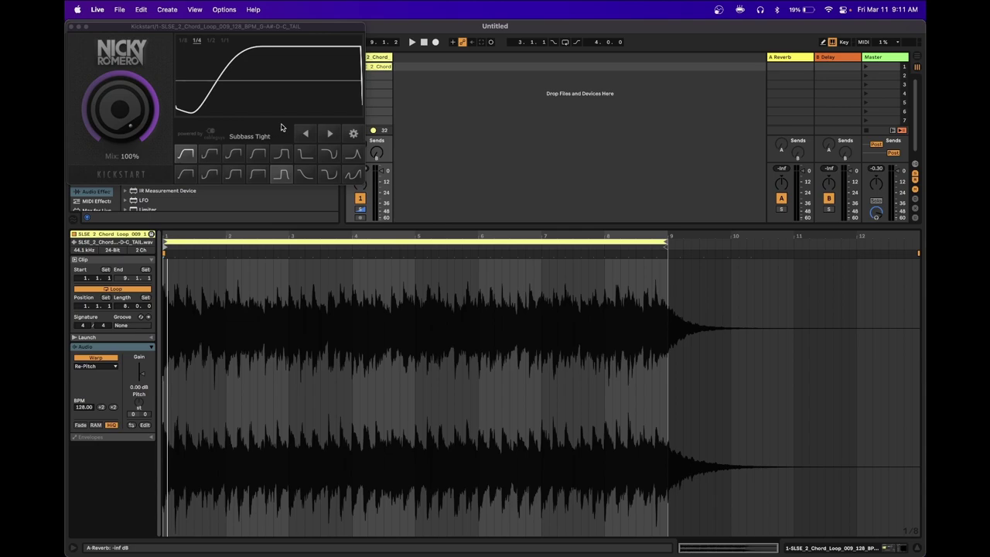
Step: Close the Kickstart plug-in window to reveal the rack with Kickstart, Duck and LFOTool chains
left_click(73, 26)
left_click(72, 27)
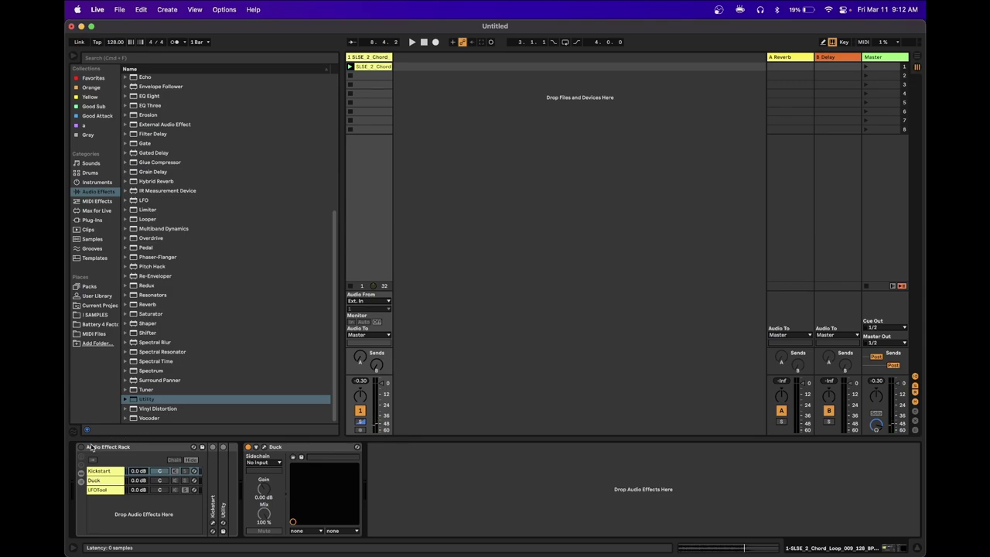
Step: Switch the Audio Effect Rack on and expand the Utility device in the Kickstart chain
left_click(81, 447)
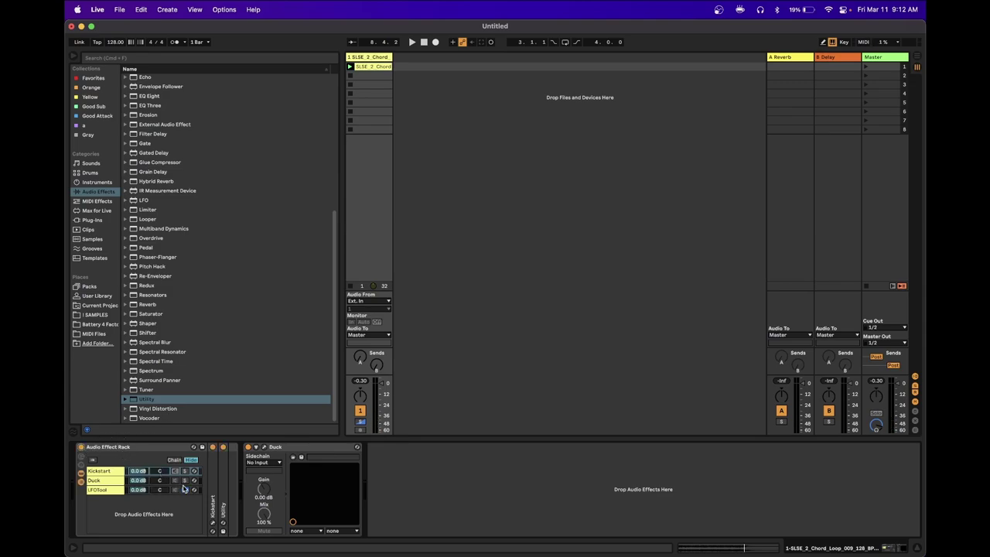
left_click(115, 481)
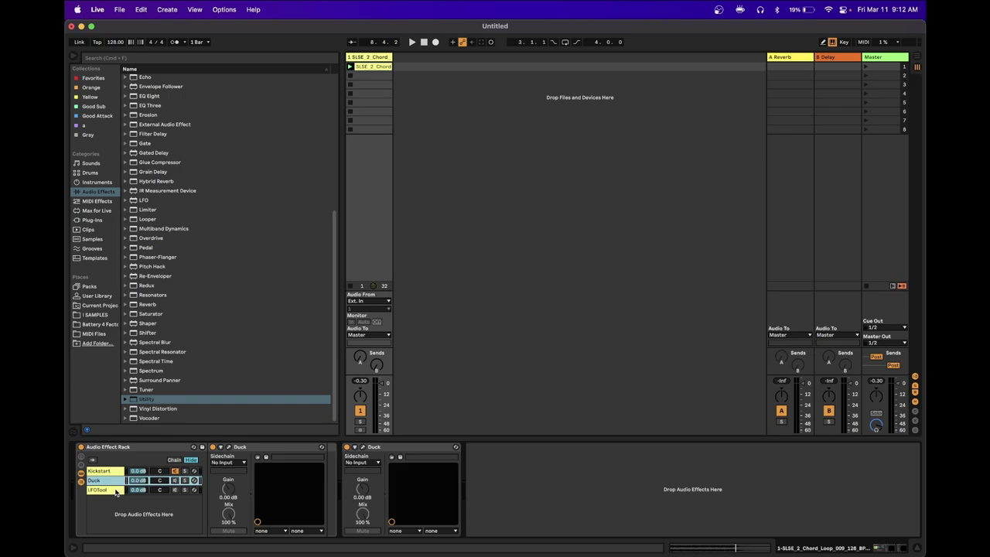
left_click(110, 471)
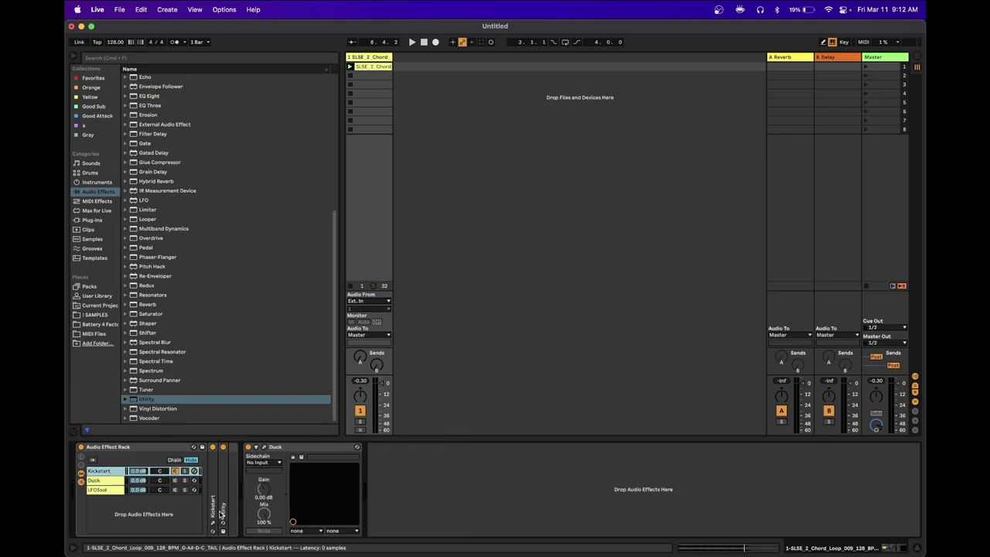
left_click_drag(147, 398, 223, 504)
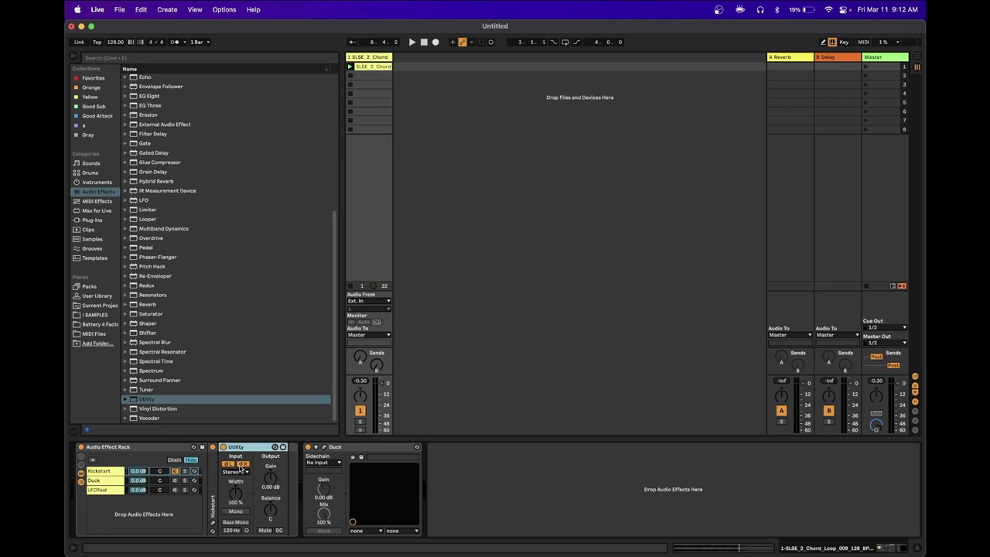
Step: Browse the Duck and LFOTool chains' devices, then return to the Kickstart chain
left_click(113, 481)
left_click(115, 489)
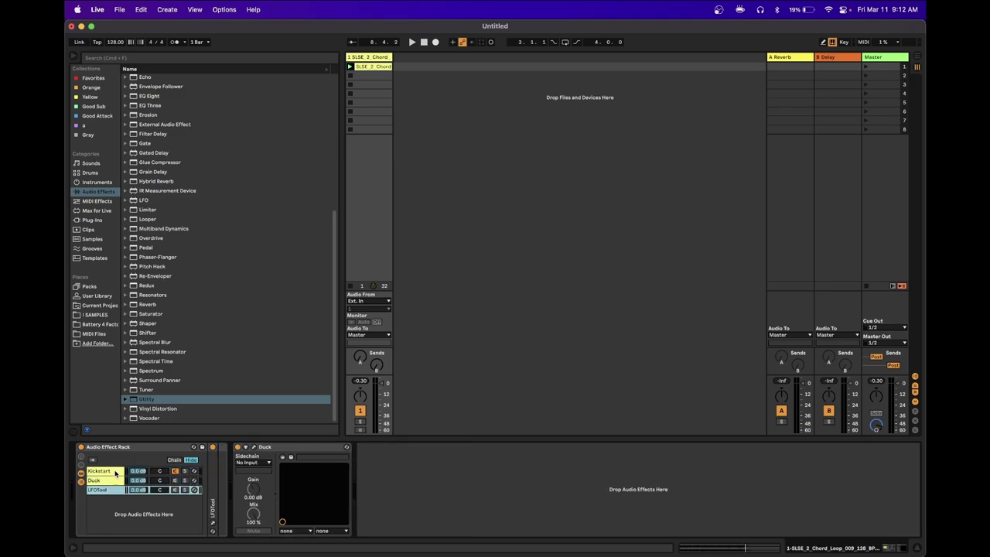
left_click(116, 472)
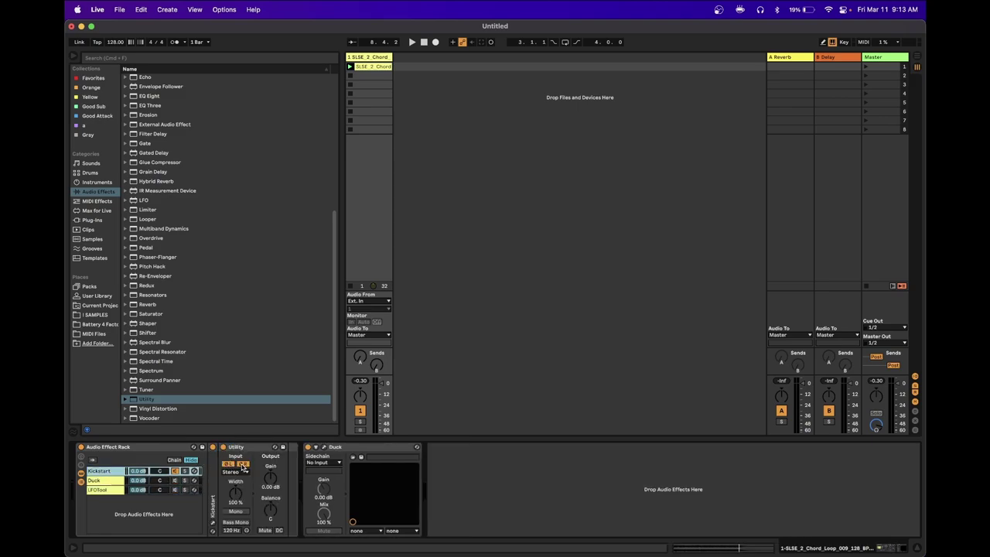
Step: Open the Duck and Kickstart plug-in windows, dismissing Kickstart's demo notice
left_click(324, 447)
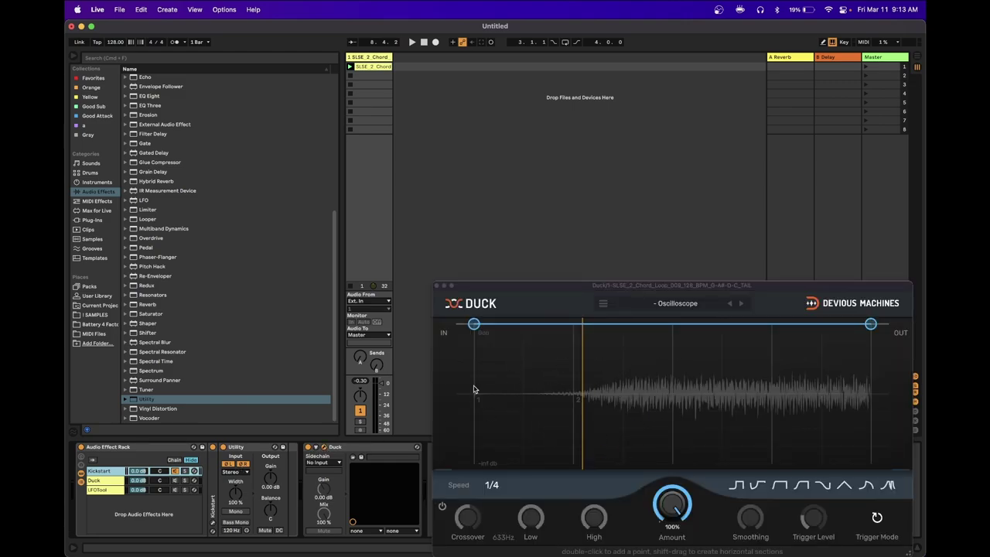
left_click(212, 522)
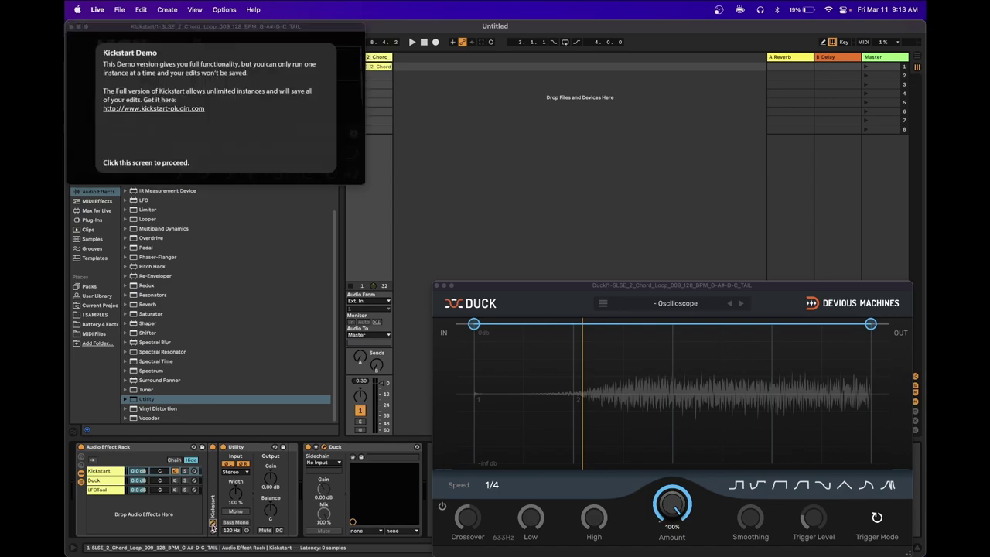
left_click(215, 158)
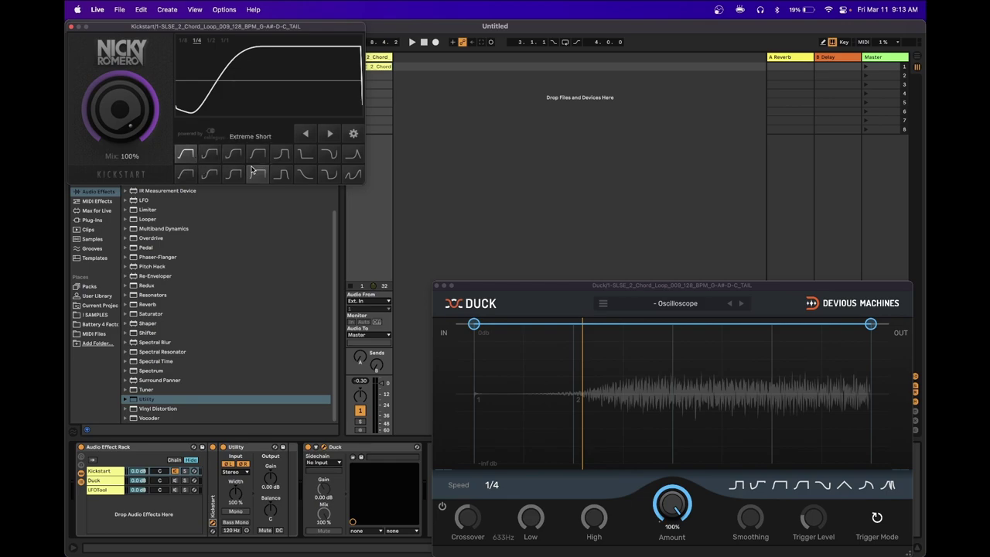
Step: Open the Duck chain's first Duck window and the LFOTool plug-in window
left_click(110, 481)
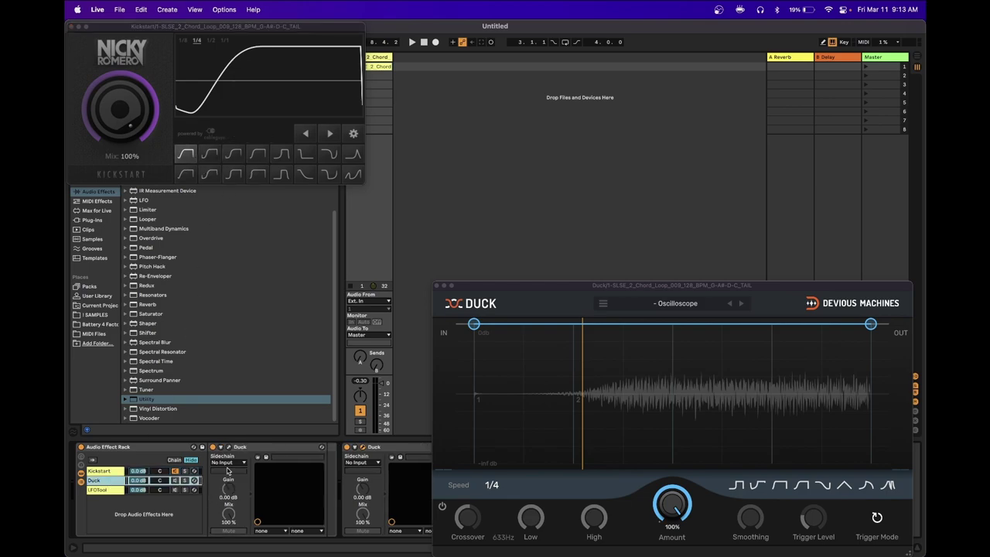
left_click(229, 446)
left_click(106, 491)
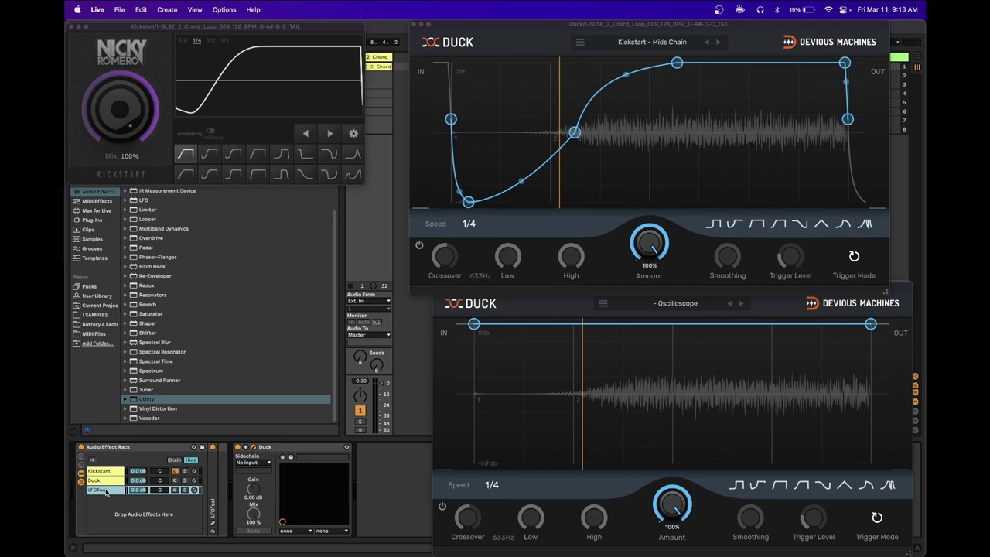
left_click(214, 531)
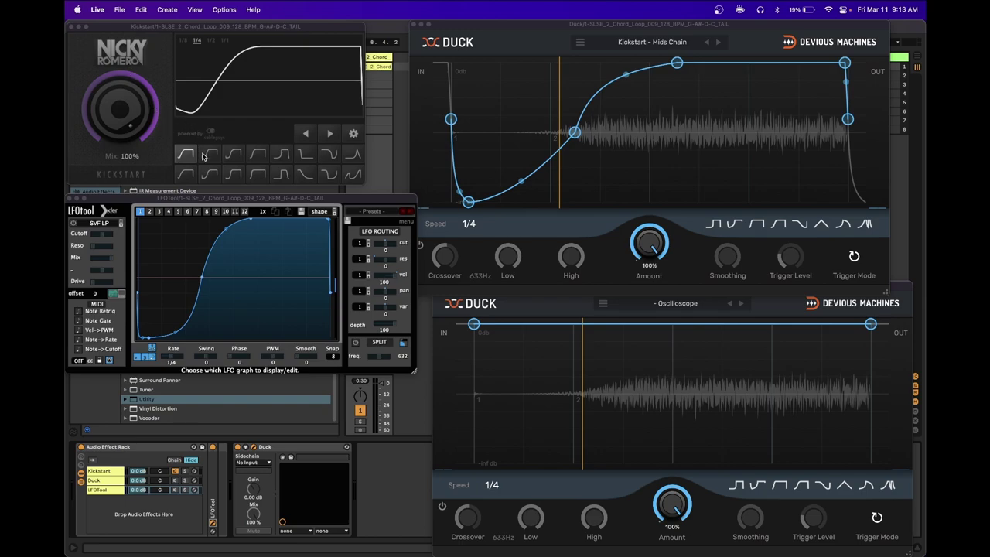
Step: Choose Kickstart's Free Punch curve and start the chord loop playing
left_click_drag(227, 199, 230, 191)
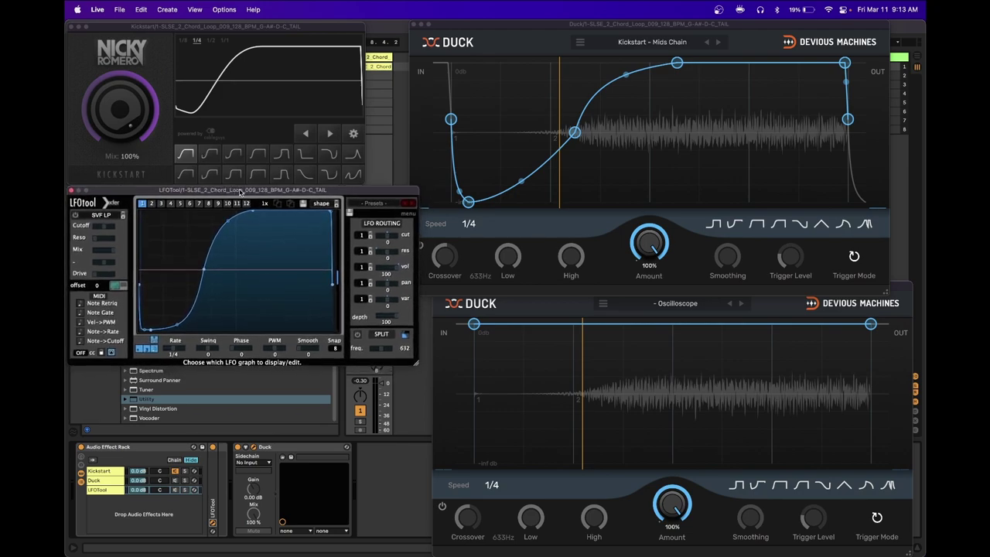
left_click(190, 156)
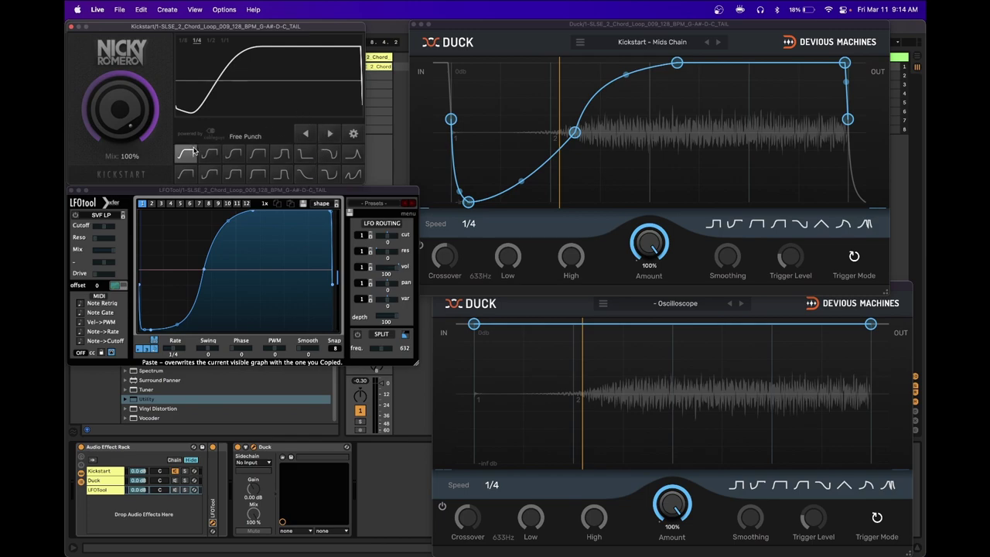
key("space")
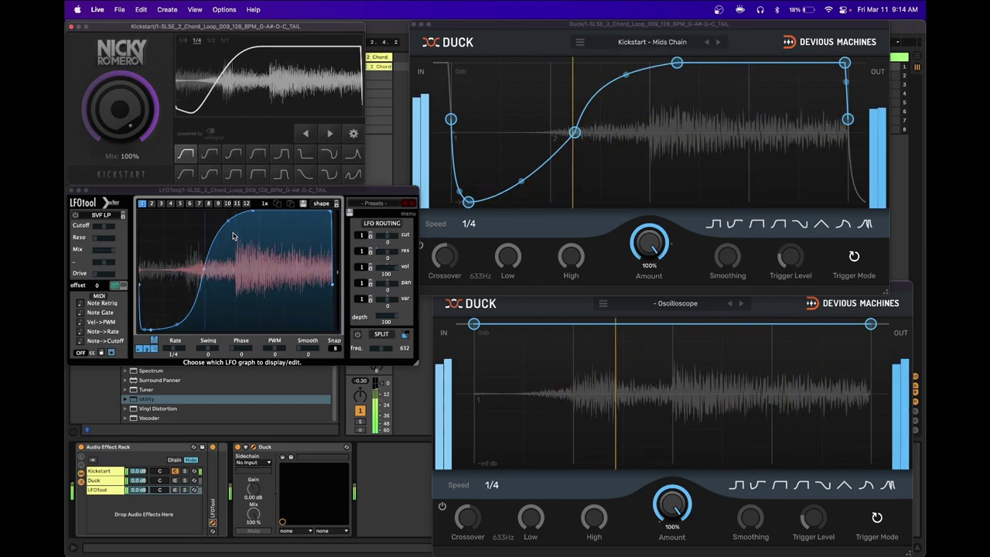
Step: Load the User preset Kickstart - Free Punch into the first Duck
left_click(648, 42)
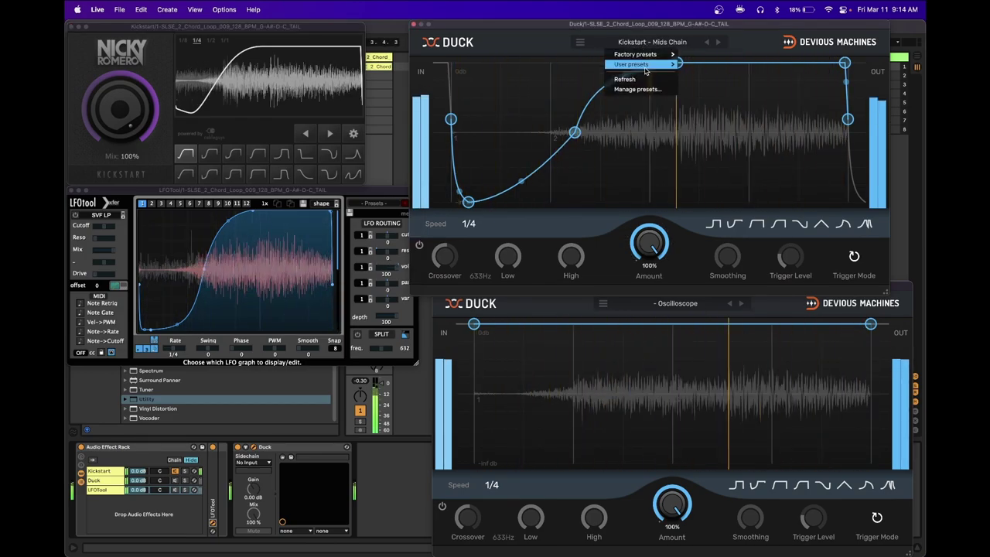
mouse_move(655, 68)
left_click(805, 136)
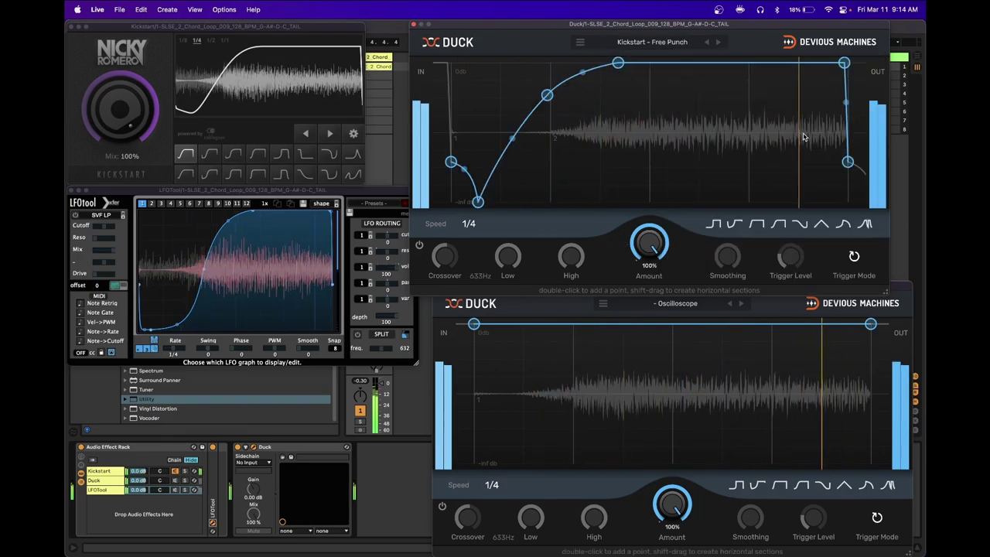
left_click(199, 480)
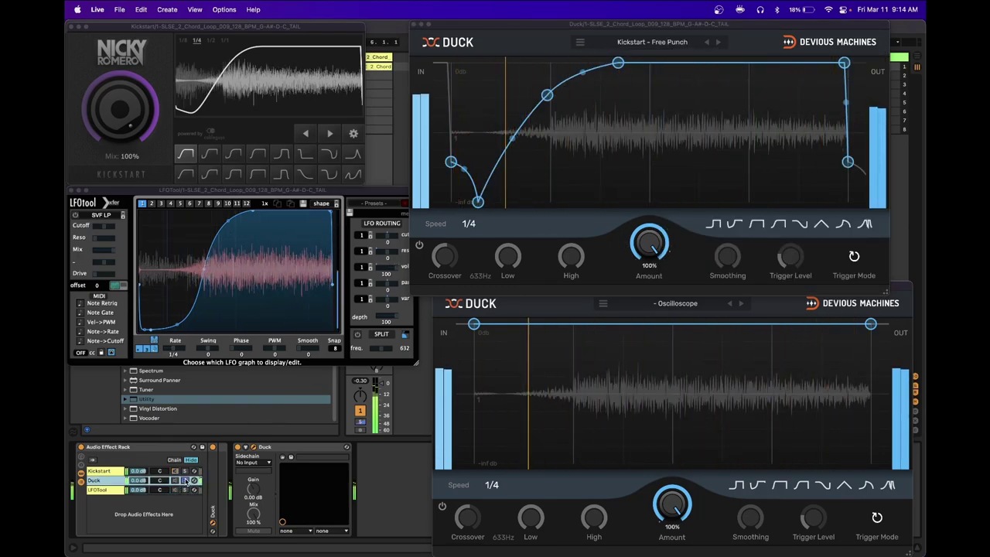
Step: Apply the Kickstart - Free Punch shape to LFOTool
left_click(321, 203)
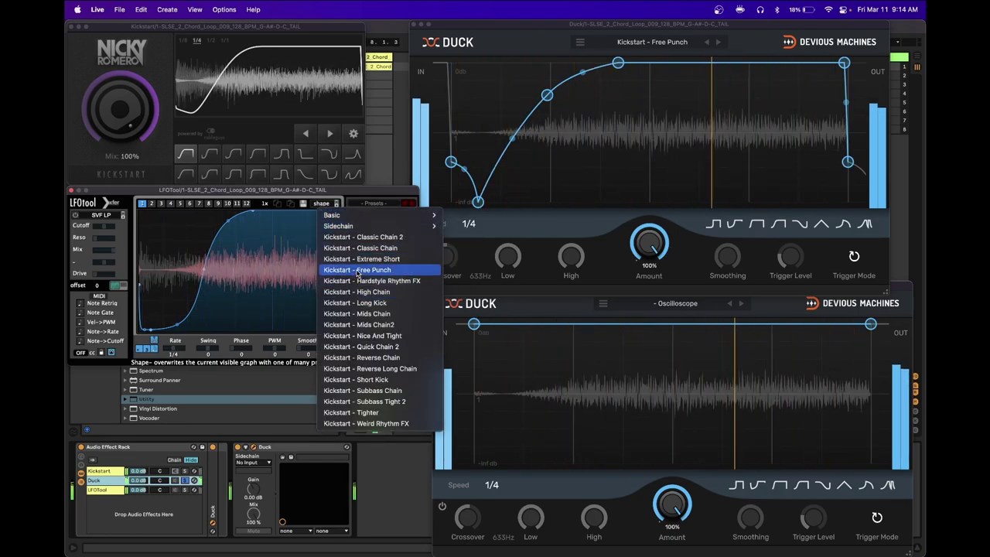
left_click(357, 269)
left_click(188, 491)
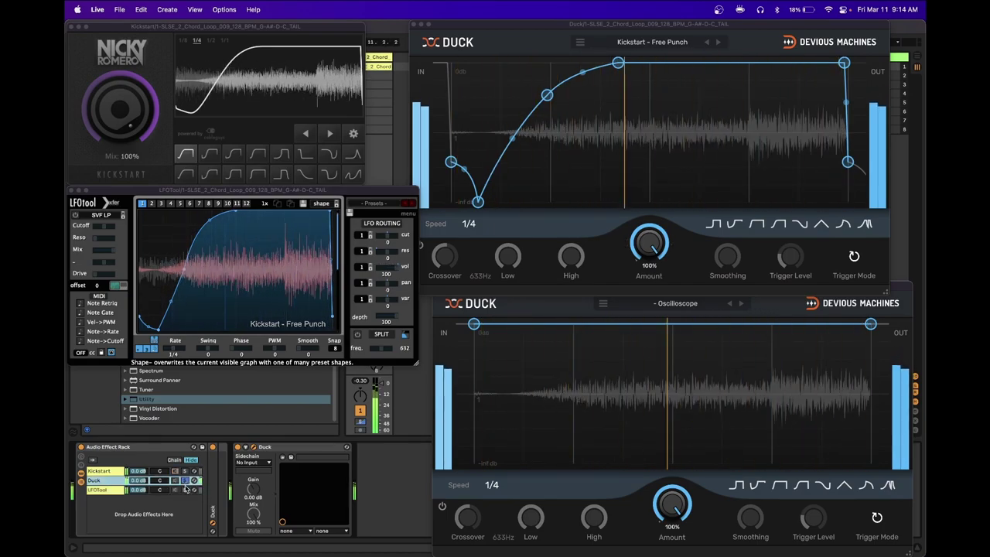
Step: Switch between the Duck and Kickstart chains during playback to compare their Free Punch ducking
left_click(176, 482)
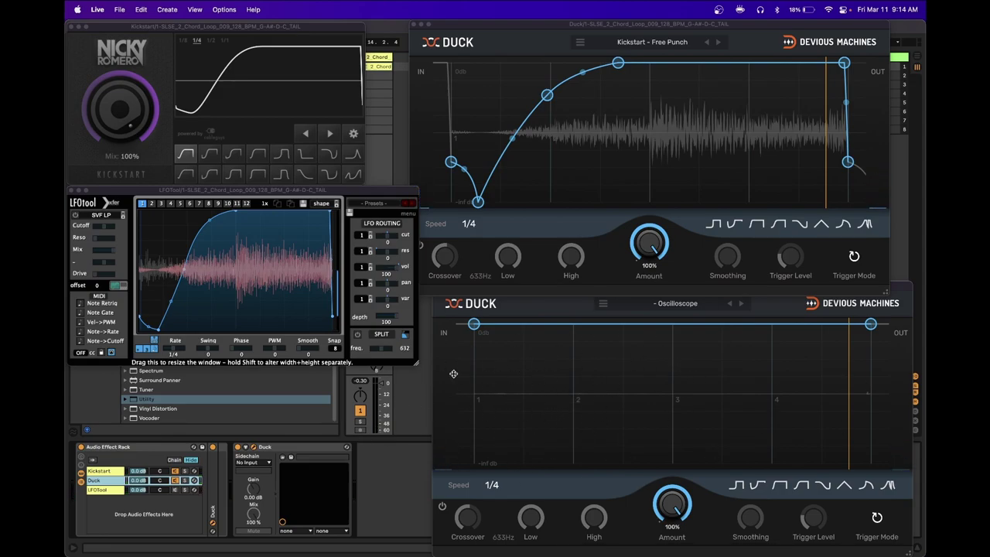
left_click(191, 473)
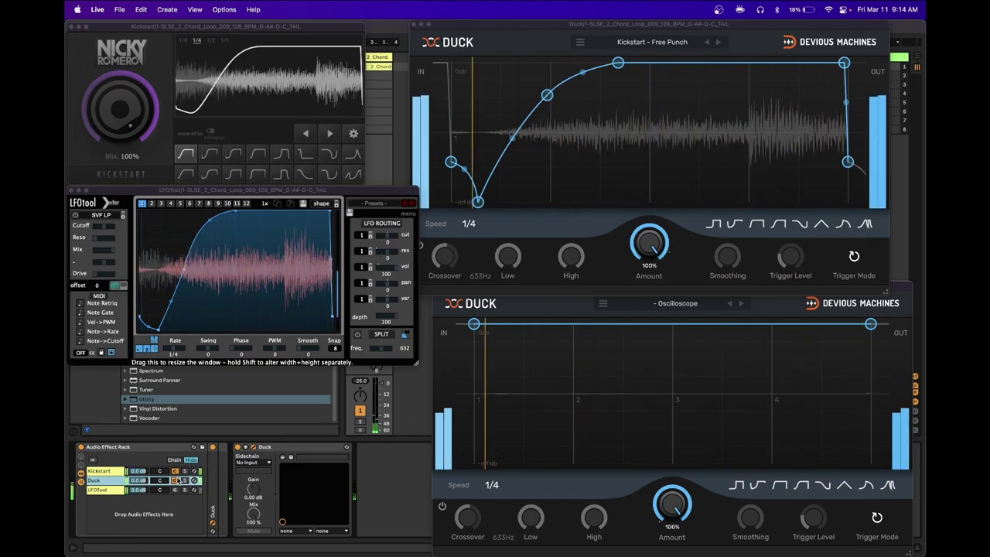
left_click(177, 480)
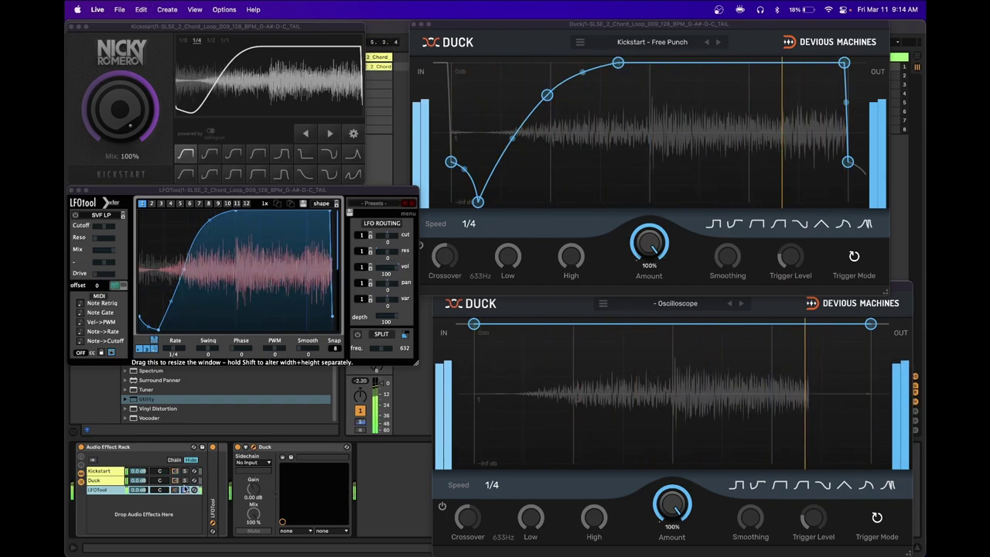
left_click(184, 481)
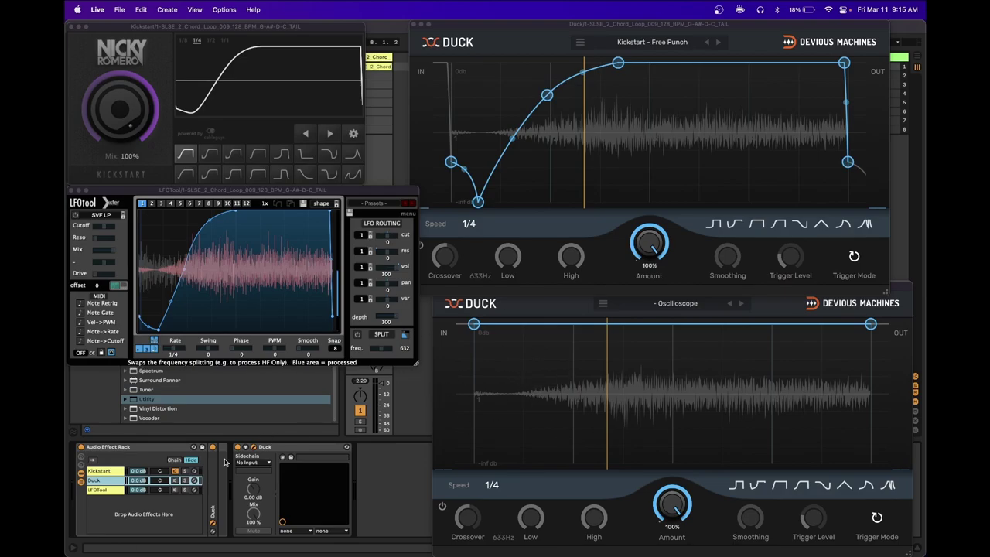
Step: Restart playback and set Kickstart and the first Duck to Kickstart - Classic Chain
key("space")
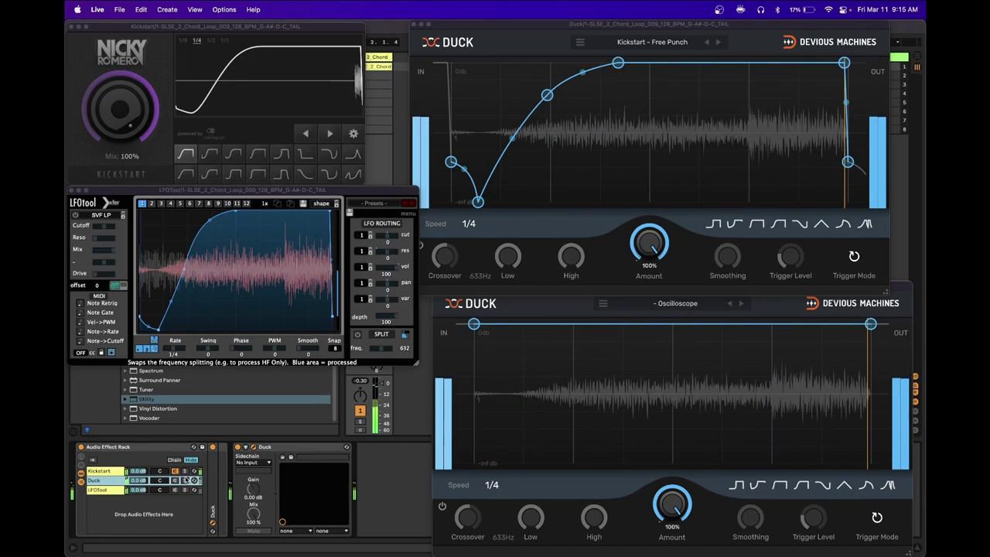
left_click(207, 156)
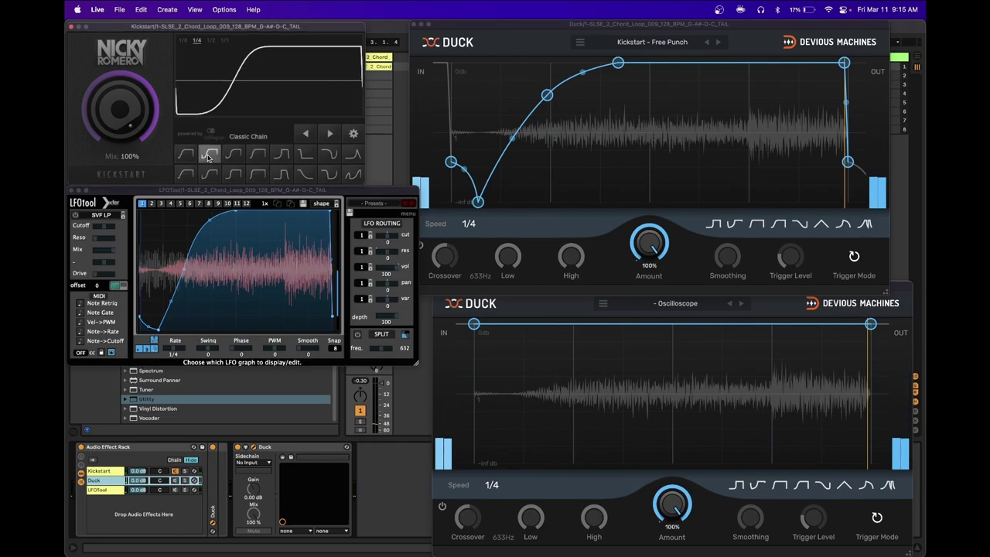
left_click(645, 43)
mouse_move(635, 54)
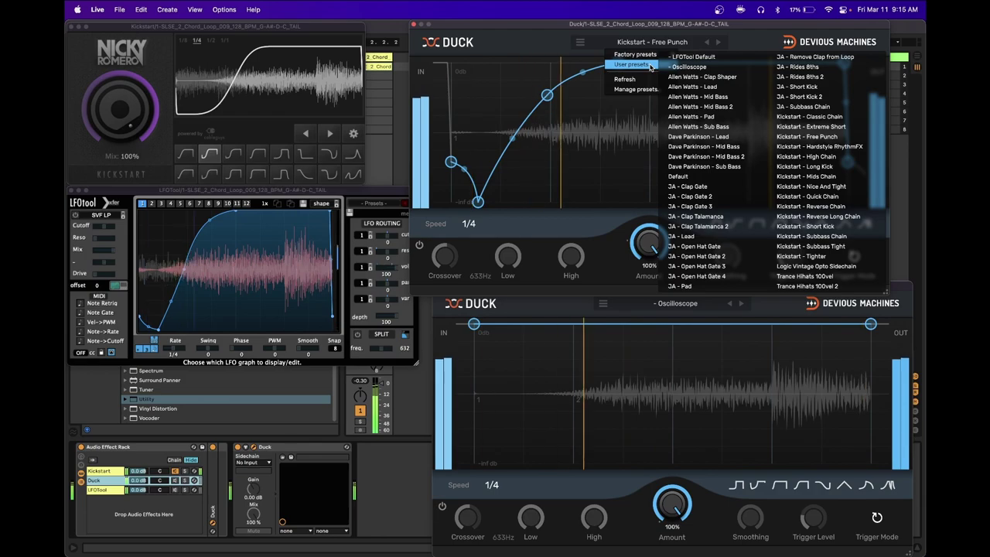
left_click(815, 121)
Step: Load the Kickstart - Classic Chain shape into LFOTool
left_click(280, 223)
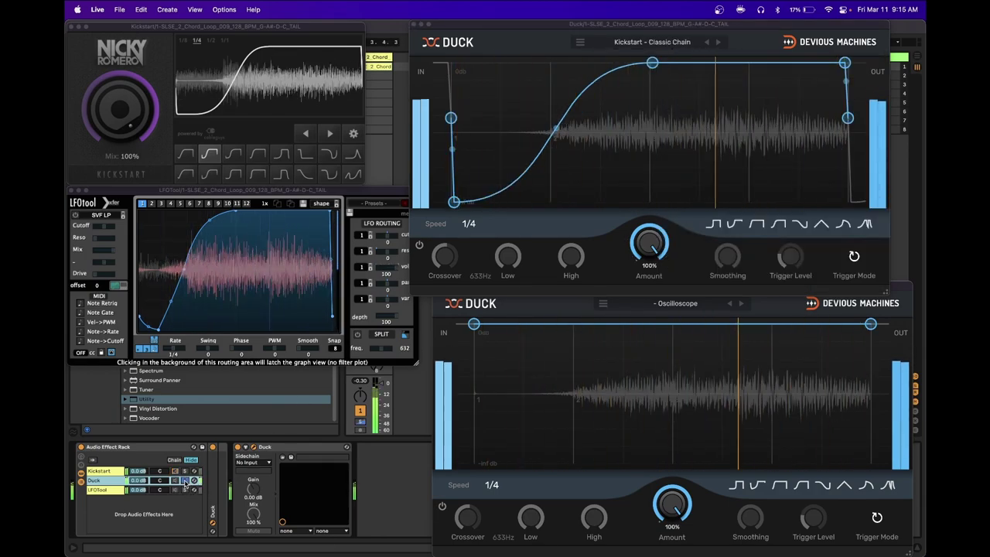
left_click(321, 203)
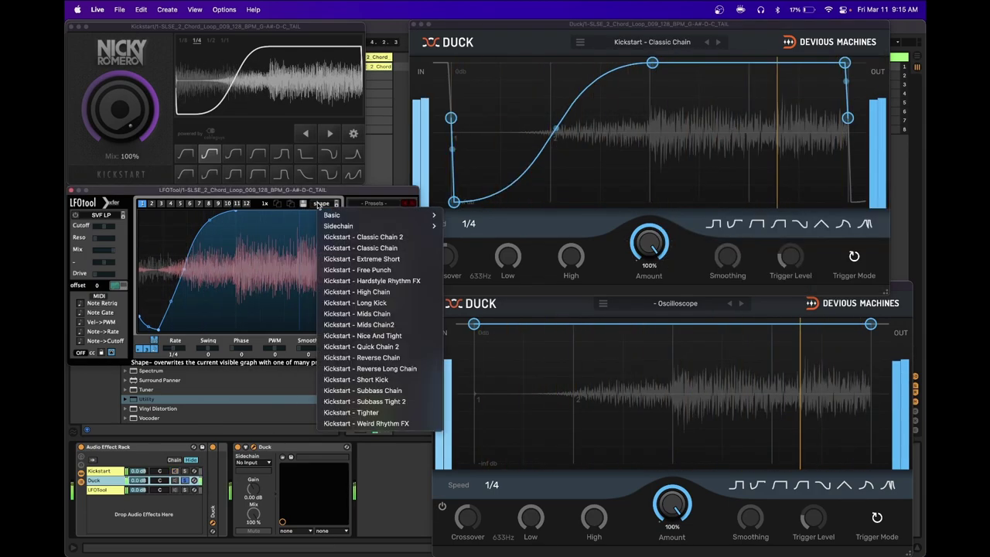
left_click(340, 247)
left_click(336, 203)
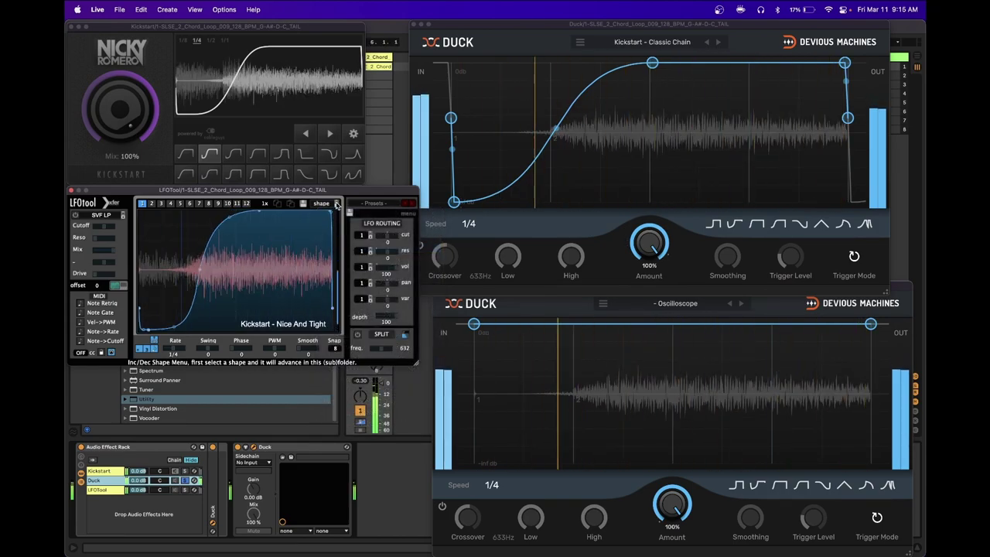
Step: Alternate between the Duck and LFOTool chains, reloading LFOTool's Kickstart - Classic Chain shape
left_click(187, 490)
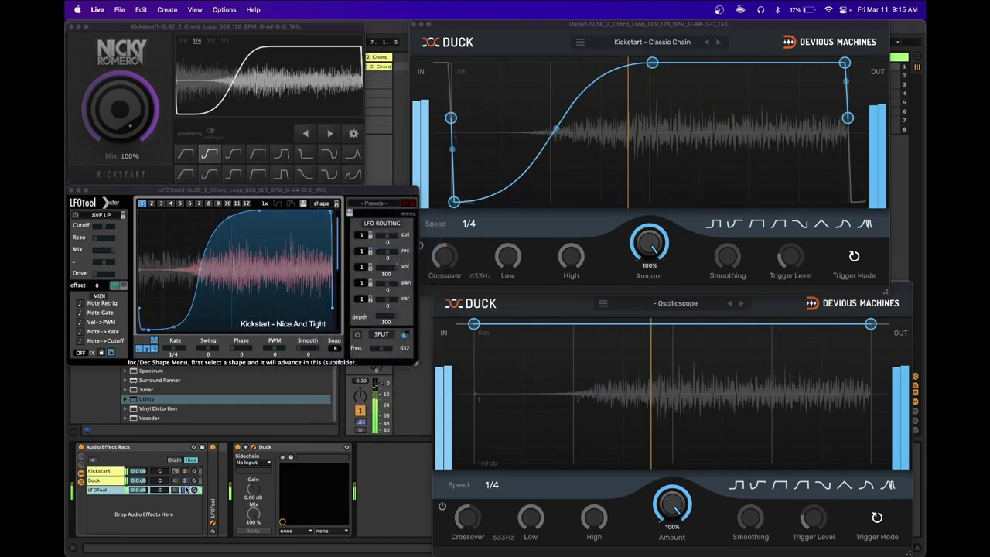
left_click(185, 481)
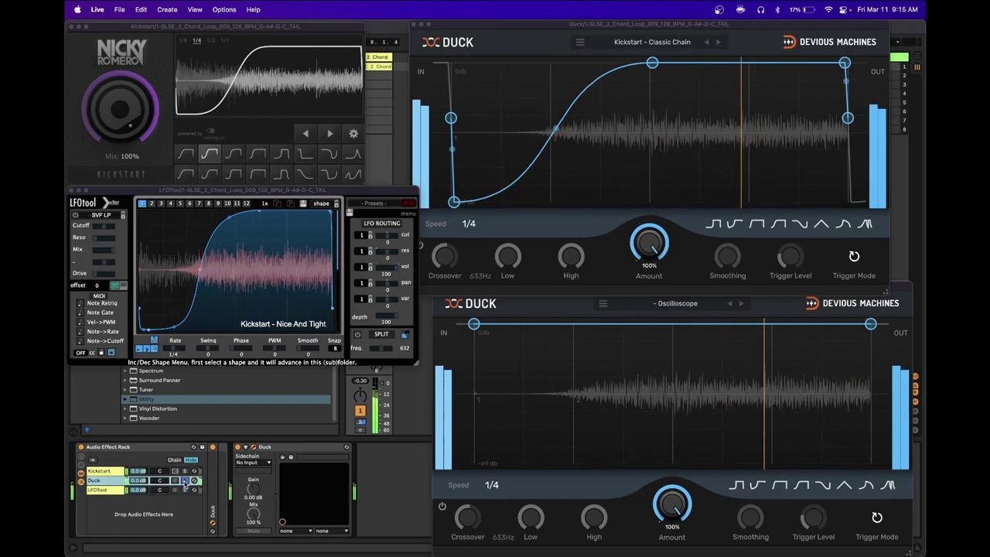
left_click(174, 481)
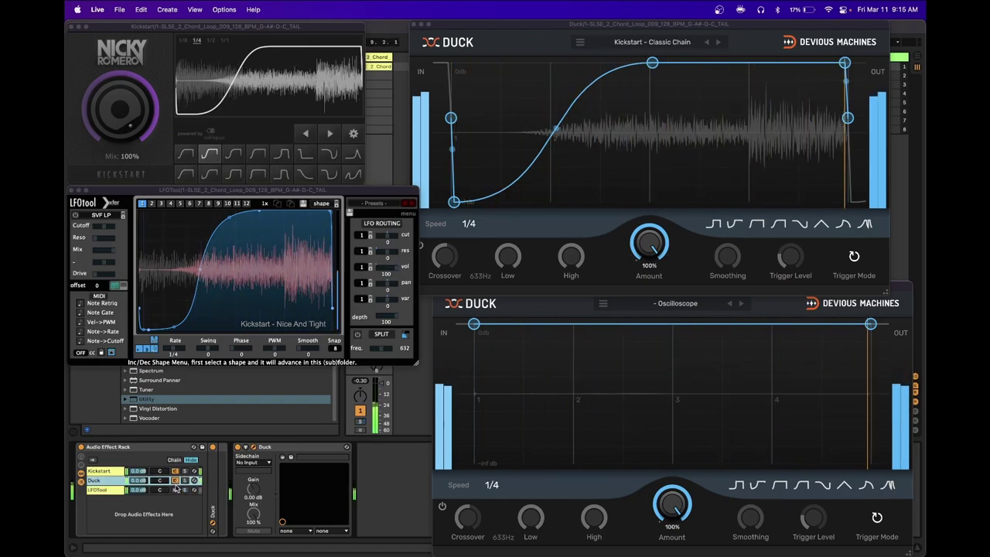
left_click(177, 490)
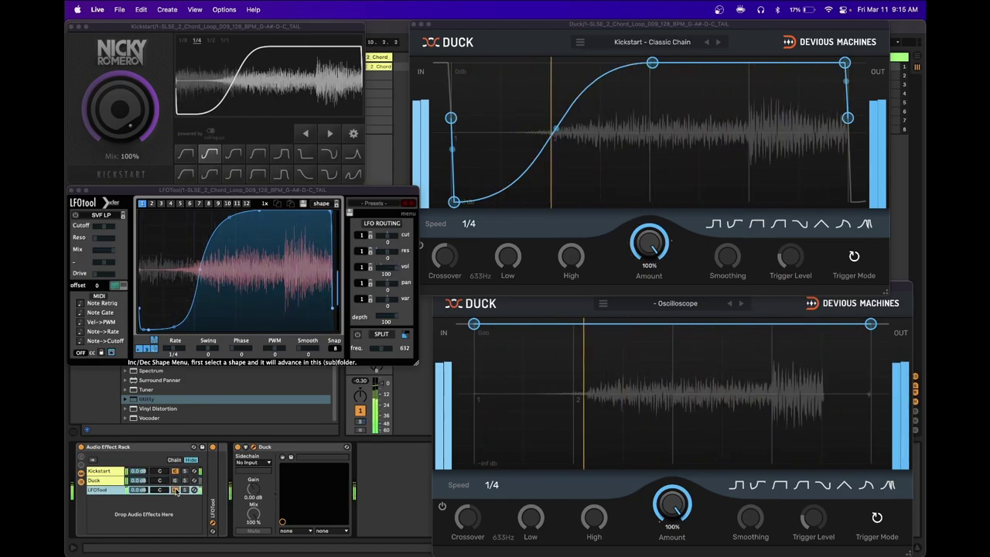
left_click(335, 203)
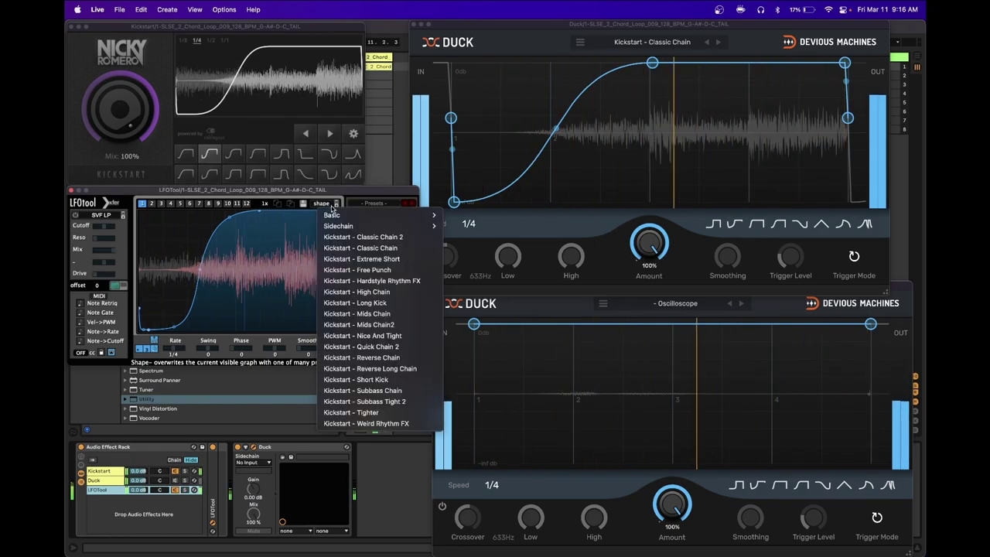
left_click(340, 248)
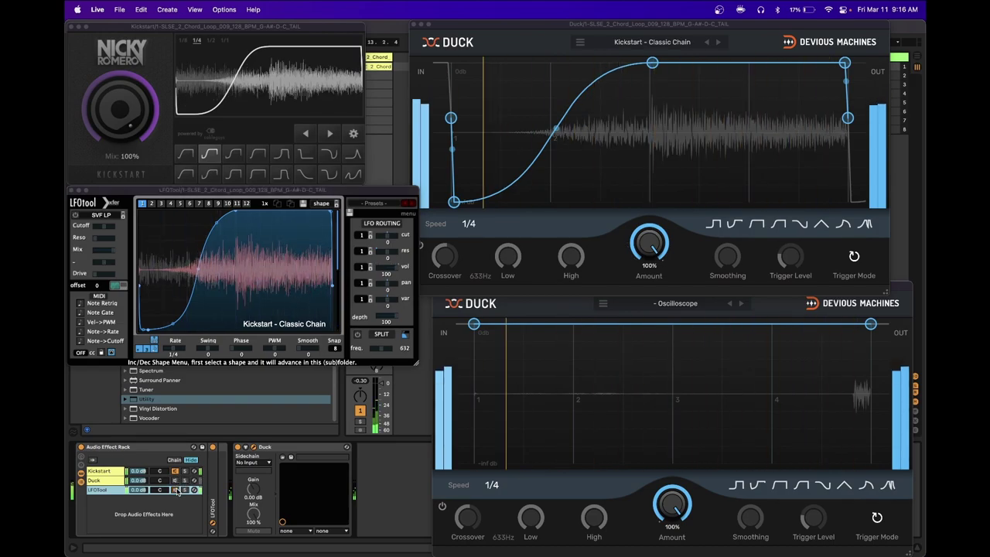
left_click(176, 481)
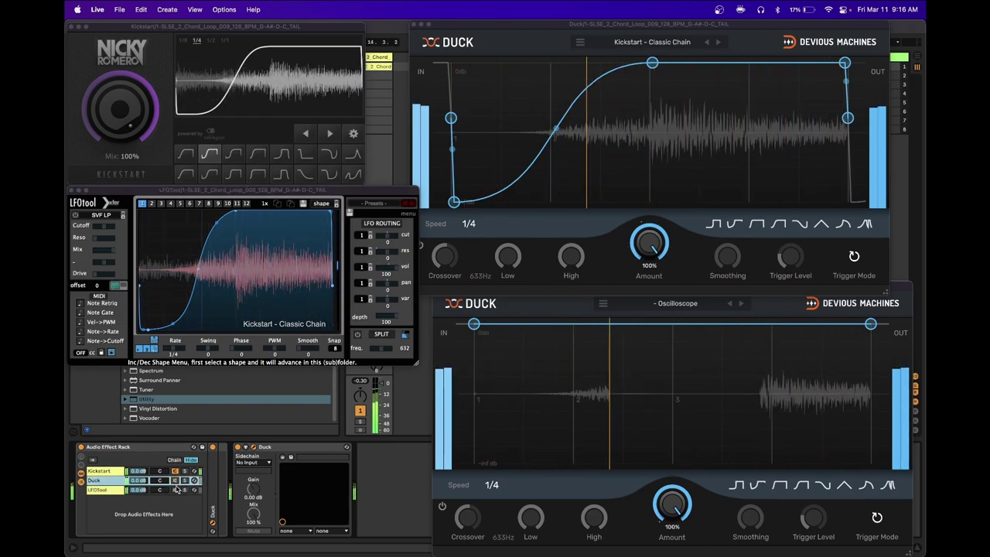
left_click(177, 490)
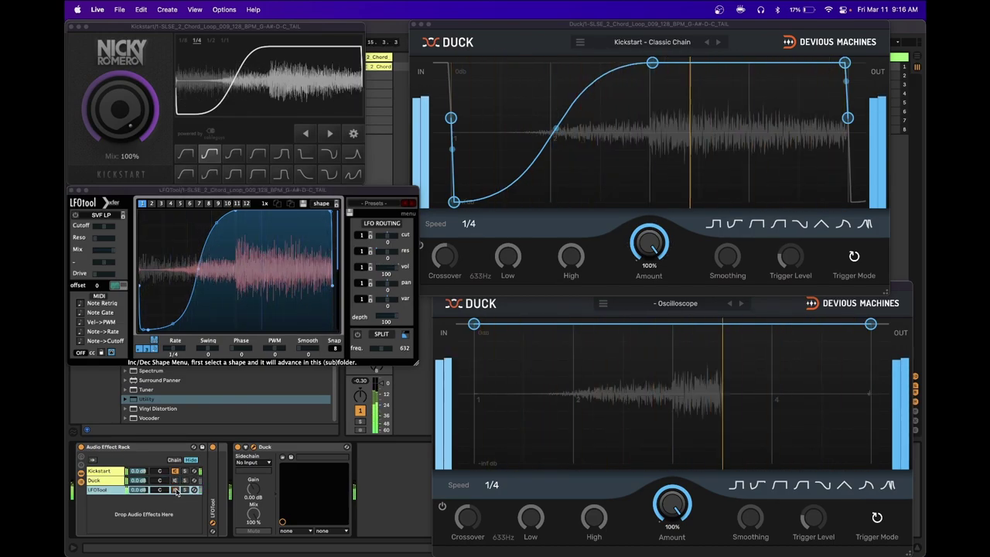
left_click(186, 481)
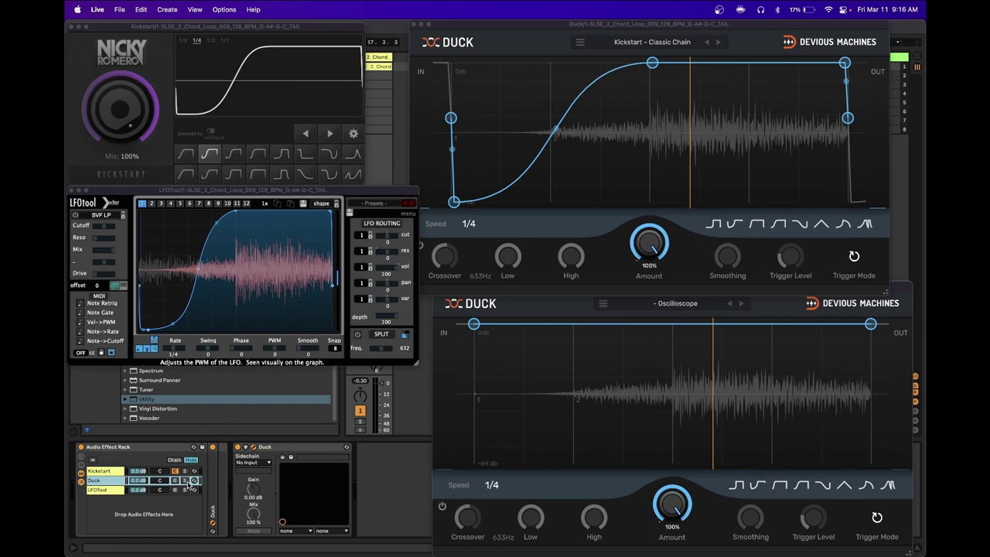
Step: Pick Kickstart's Nice & Tight curve and load Kickstart - Nice And Tight into Duck and LFOTool
left_click(231, 159)
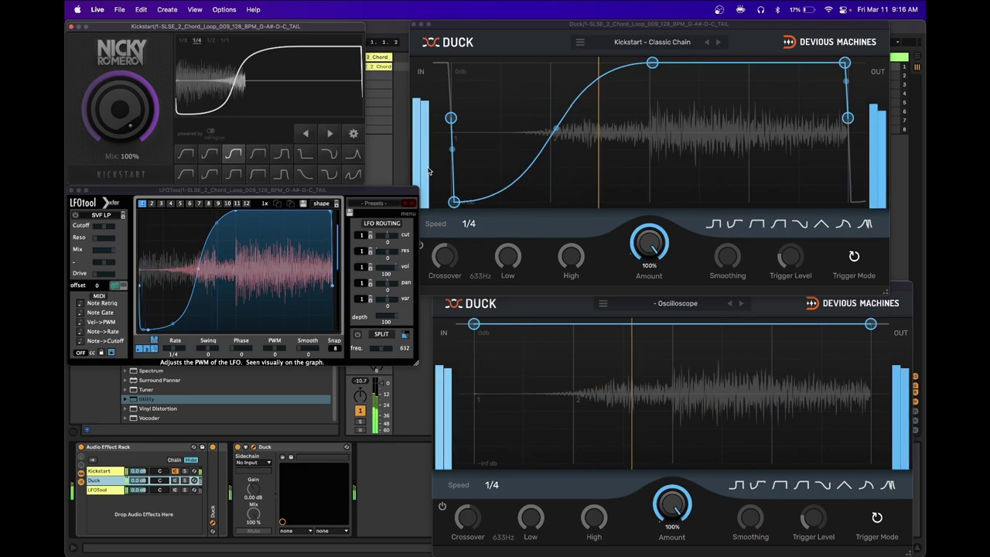
left_click(646, 41)
mouse_move(661, 68)
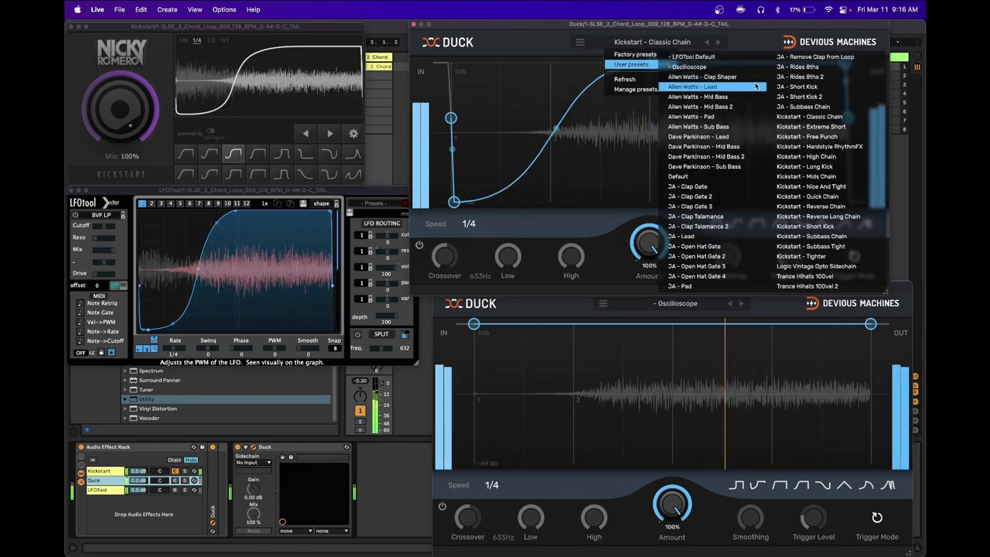
left_click(811, 186)
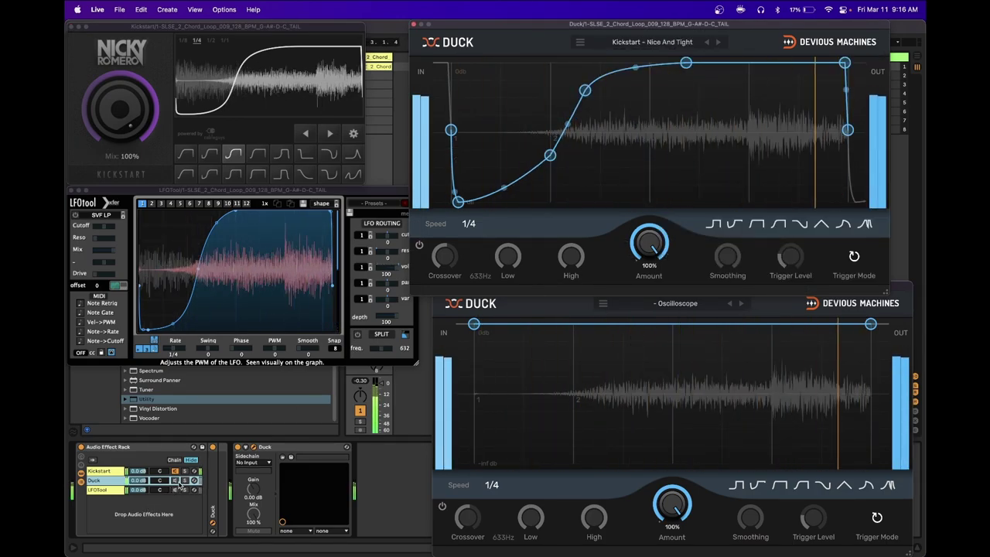
left_click(321, 204)
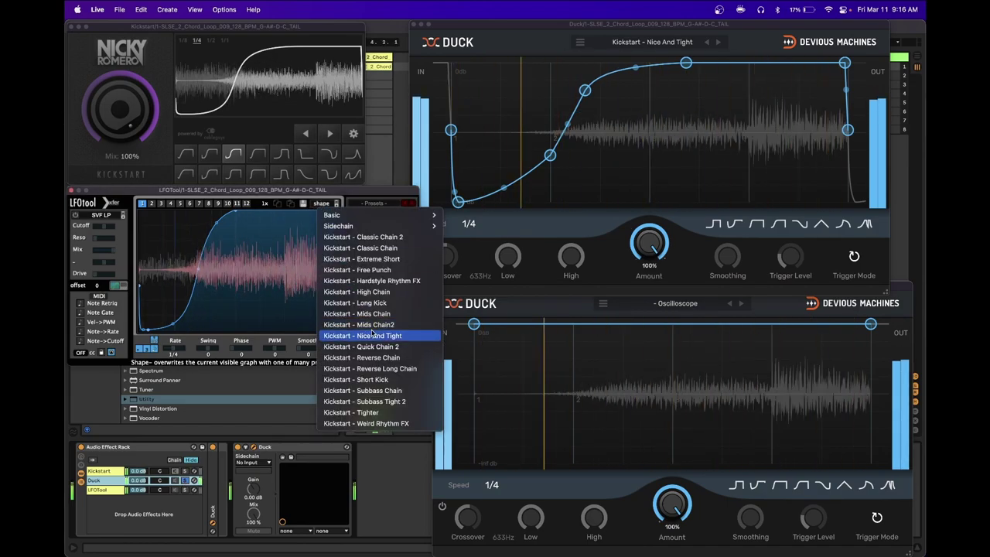
left_click(362, 336)
Step: Toggle between the Duck and LFOTool chains to null-test them against Kickstart
left_click(184, 484)
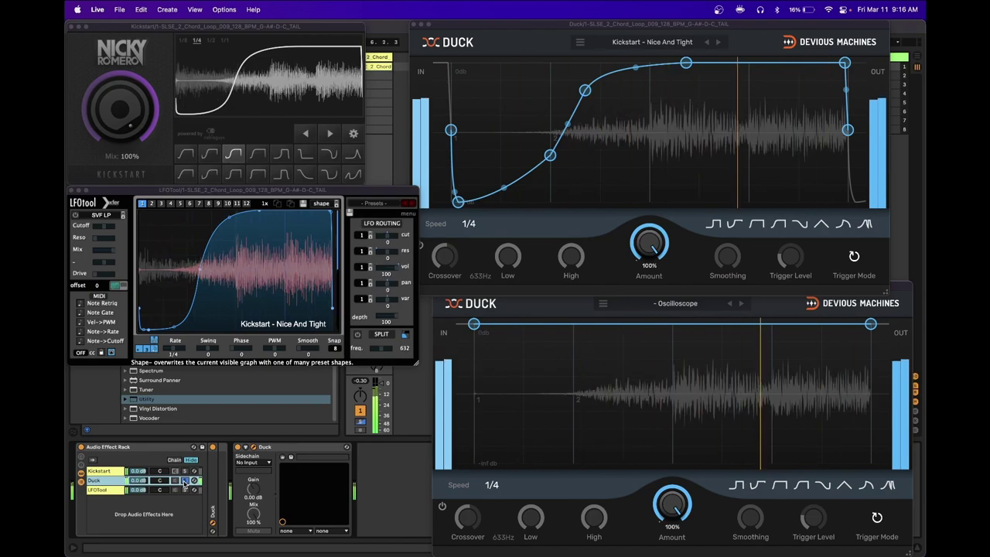
left_click(176, 480)
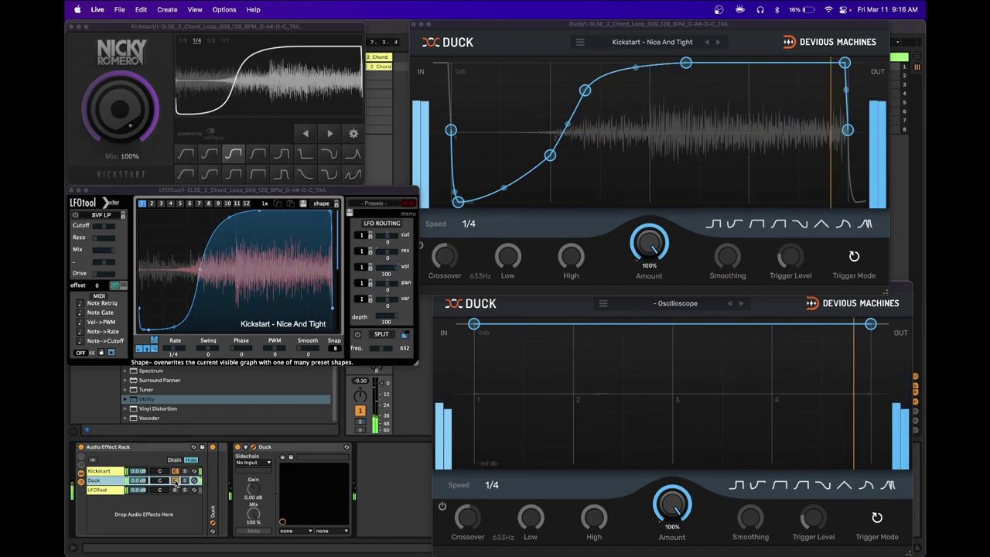
left_click(175, 490)
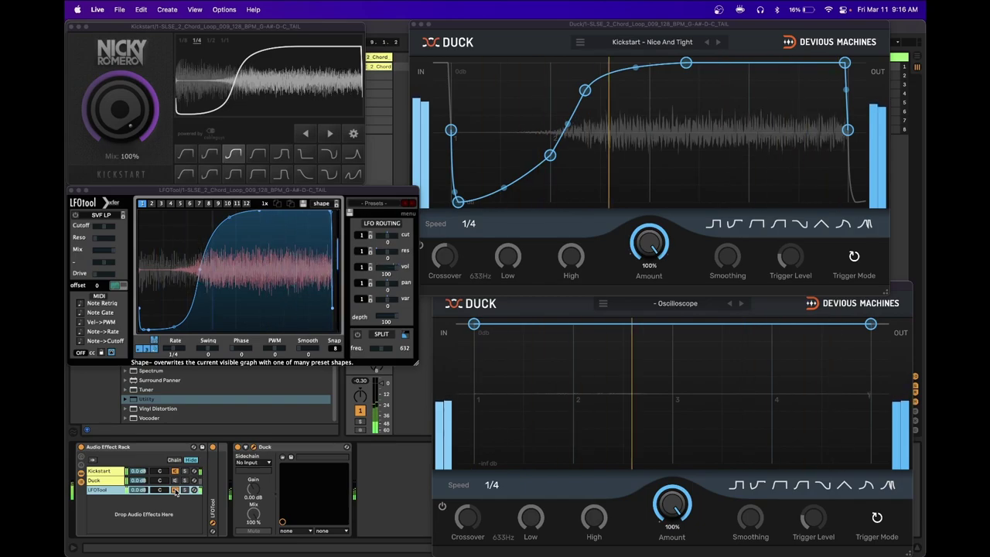
left_click(184, 480)
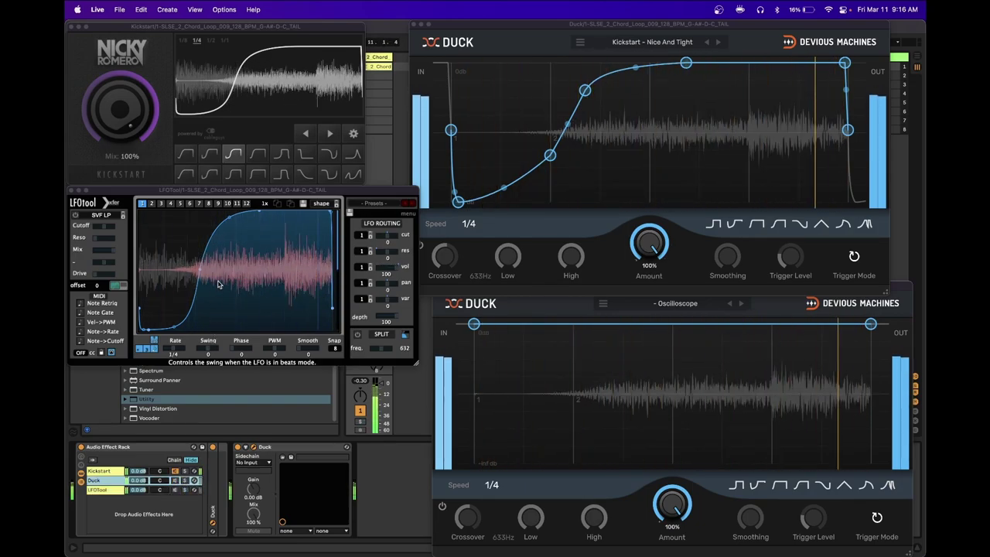
Step: Pick Kickstart's Quick Chain curve, Duck preset Kickstart - Quick Chain, LFOTool shape Kickstart - Quick Chain 2
left_click(186, 175)
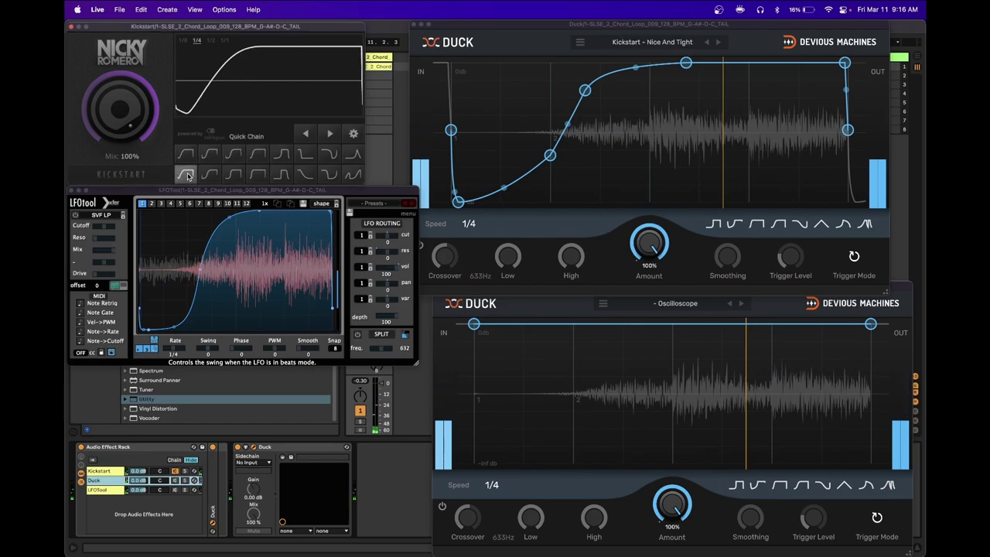
left_click(649, 41)
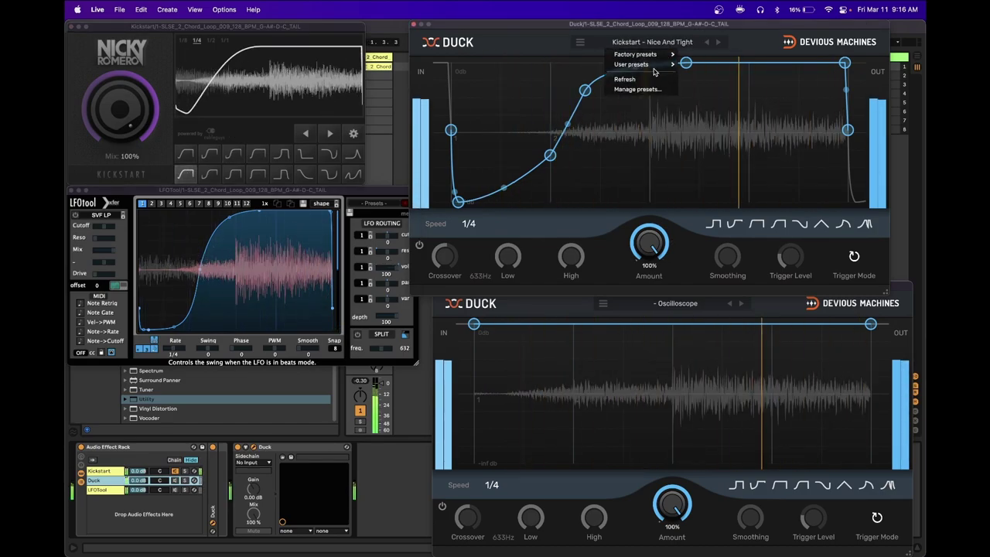
mouse_move(658, 68)
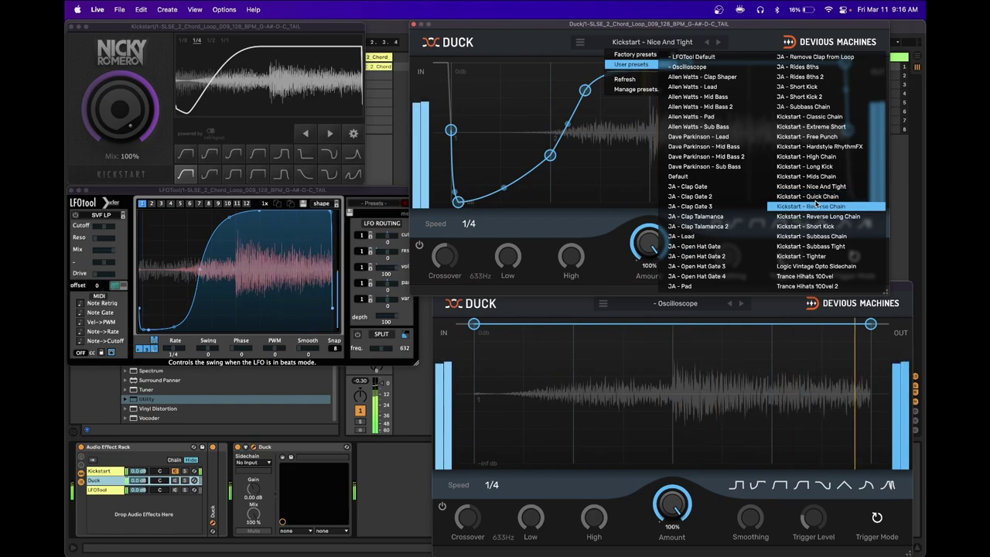
left_click(810, 205)
left_click(706, 41)
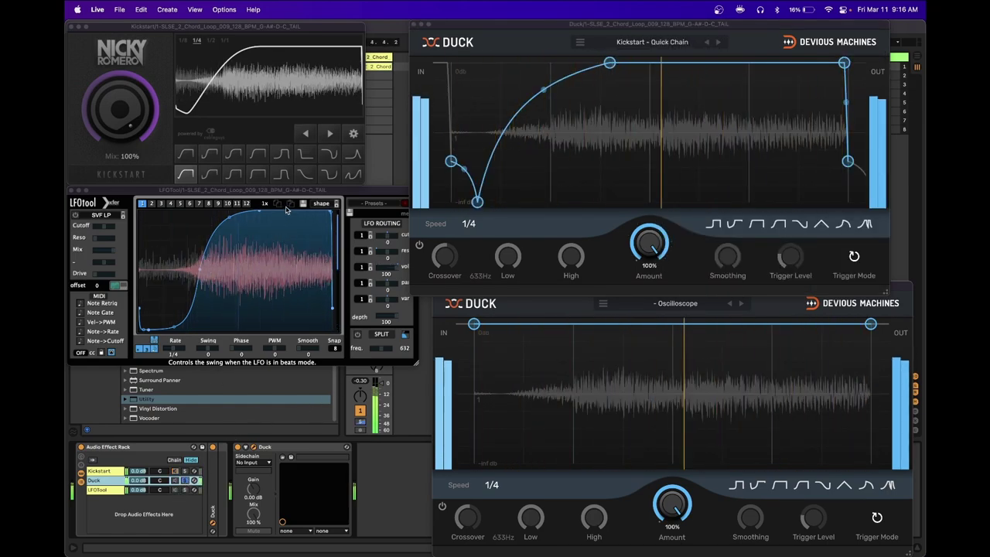
left_click(321, 204)
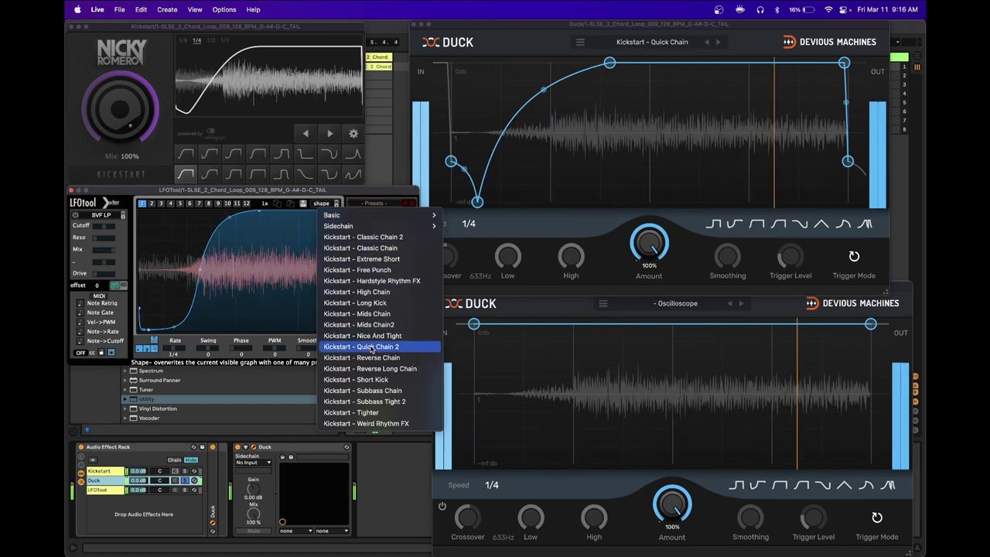
left_click(361, 347)
Step: Alternate the comparison between the LFOTool and Duck chains
left_click(186, 491)
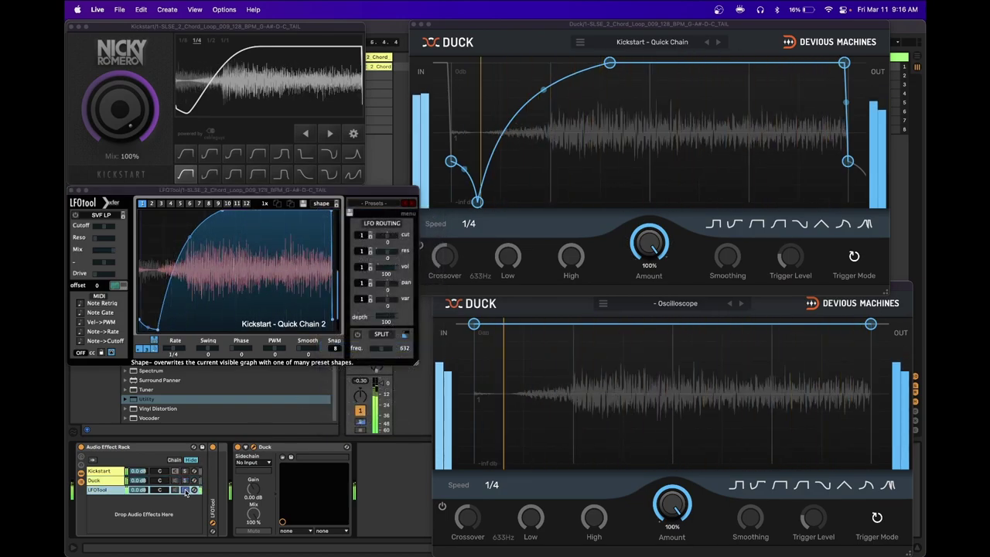
left_click(176, 481)
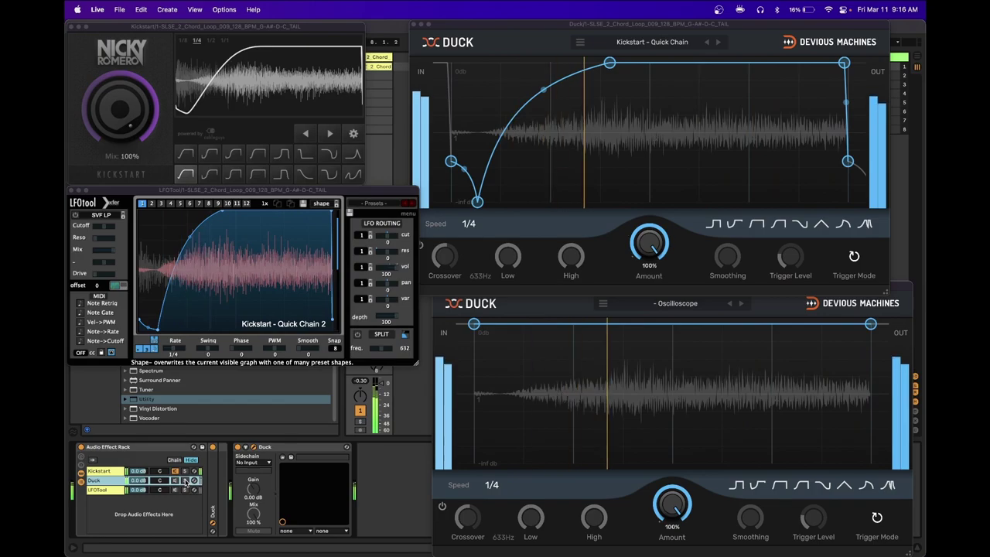
left_click(175, 490)
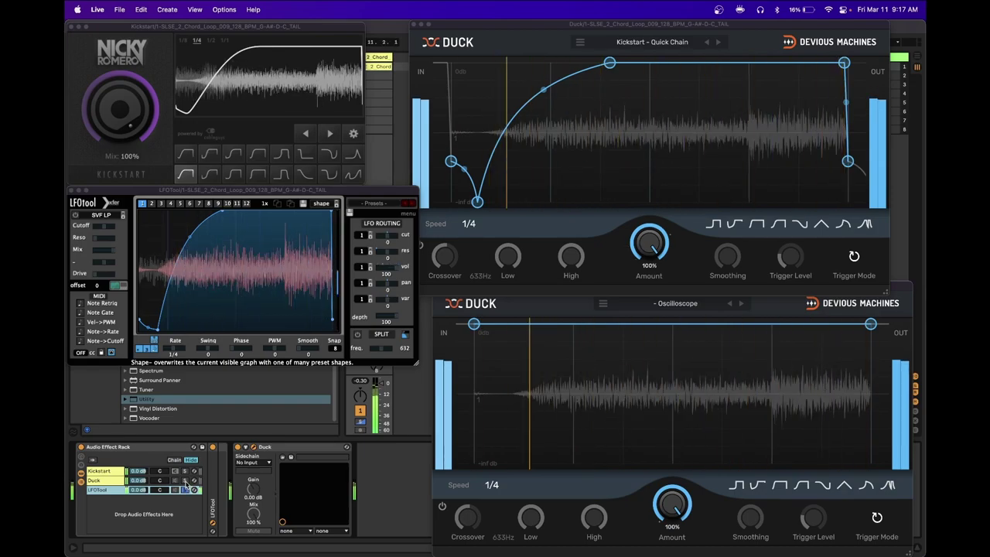
Step: Solo the Duck chain for comparison and bring the LFOTool window to the front
left_click(185, 482)
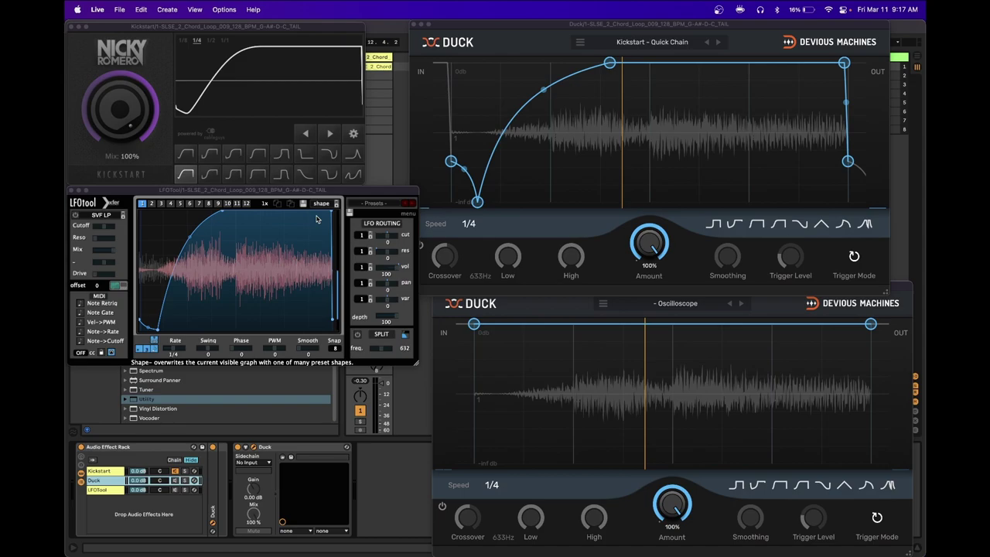
left_click(336, 194)
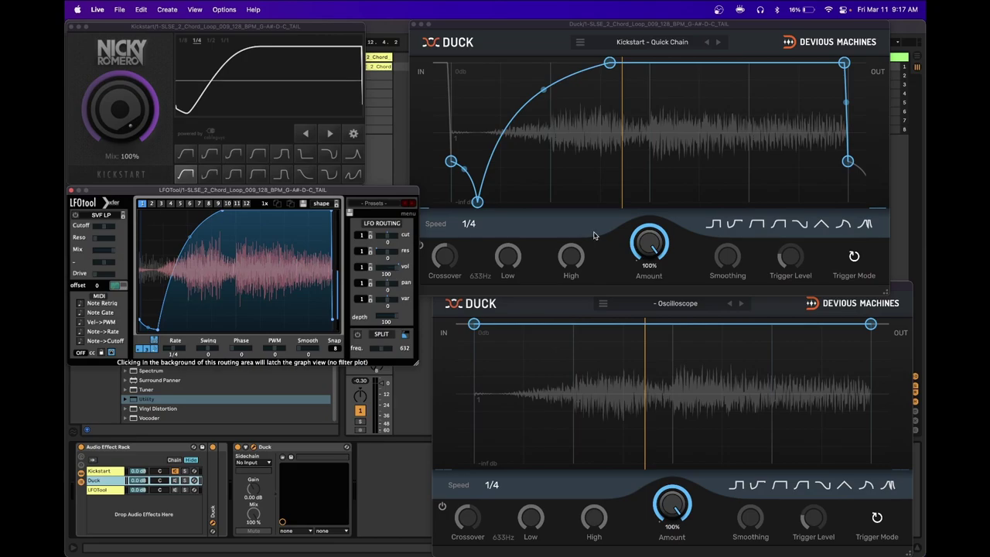
Step: Reposition the upper Duck window to the screen centre, partly overlapping the LFOTool window
left_click_drag(583, 27, 487, 61)
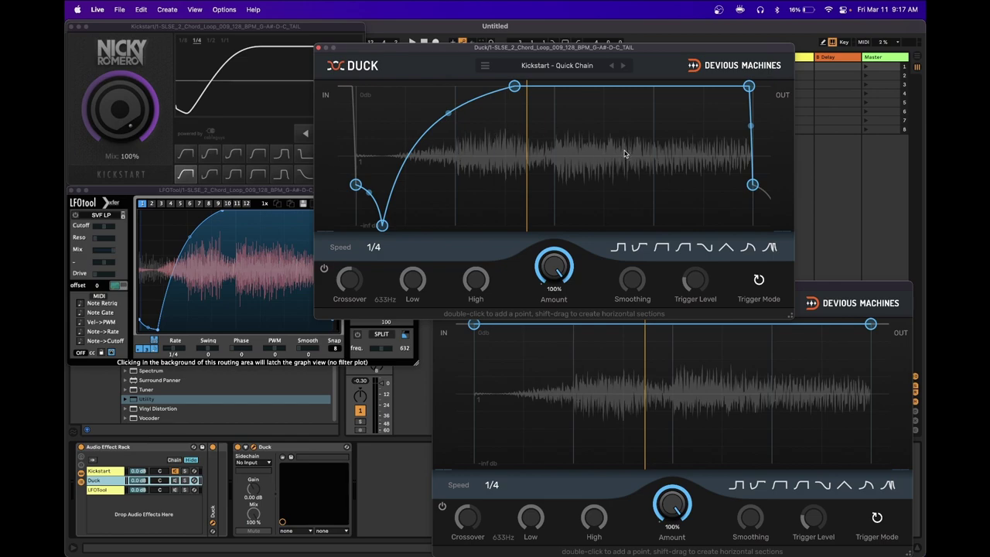
left_click_drag(541, 51, 550, 33)
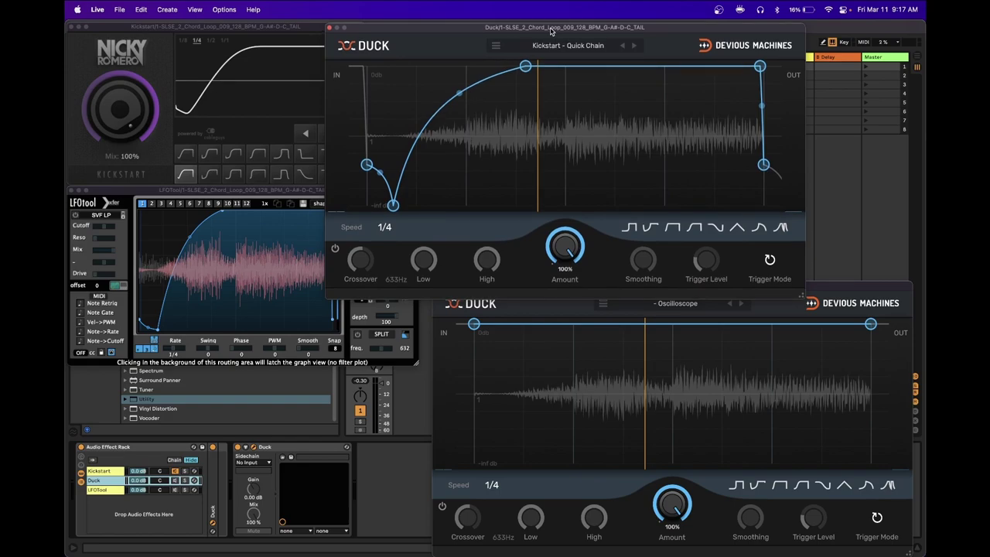